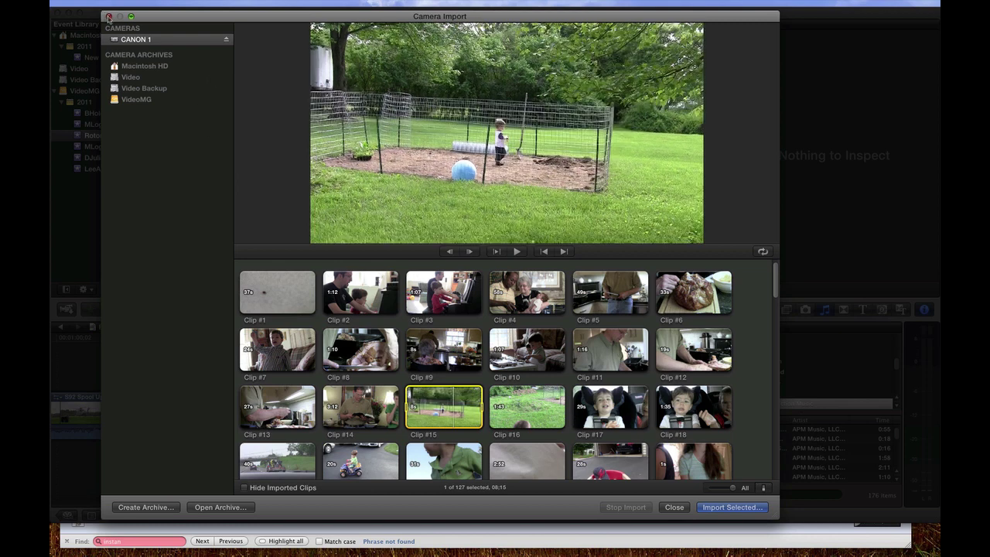
- Close the camera import without importing and switch to the Media Converter web page
click(108, 17)
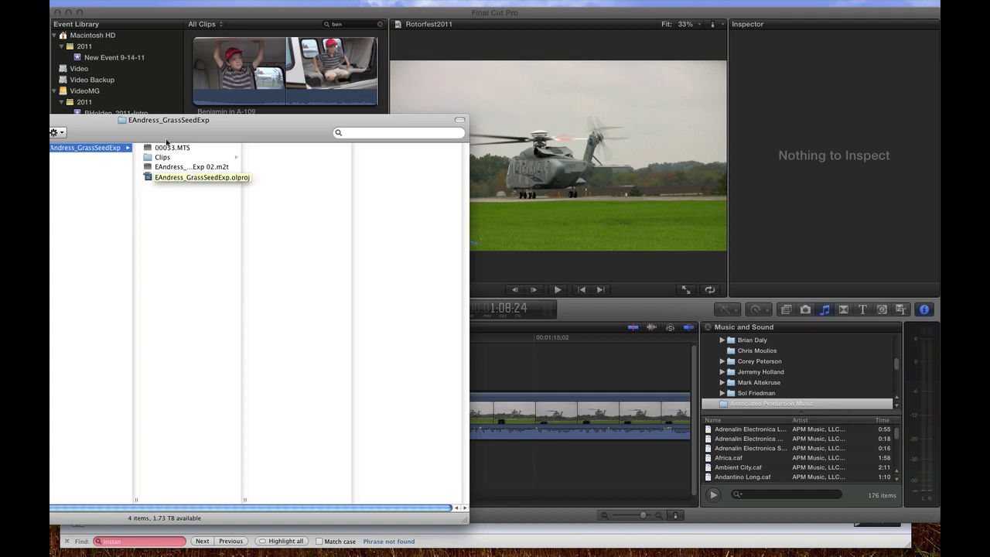
key(super+Tab)
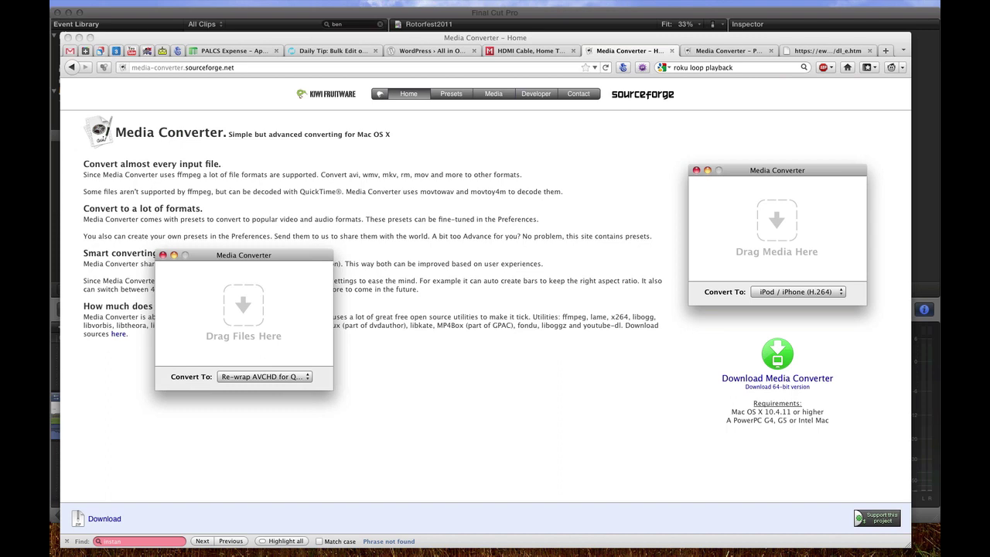
- Check that Media Converter's Presets preferences include the Re-wrap AVCHD for Quicktime preset, then close them
key(super+comma)
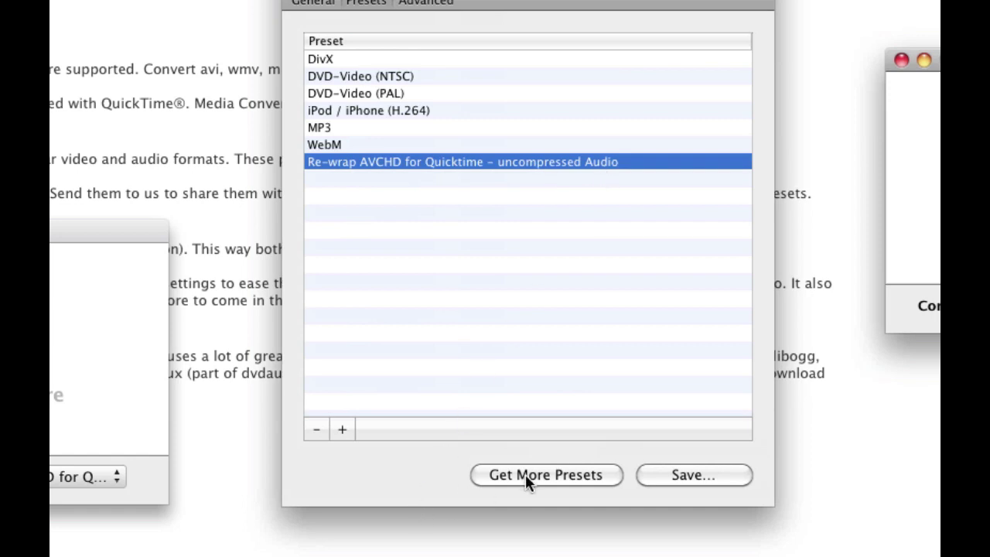
key(super+w)
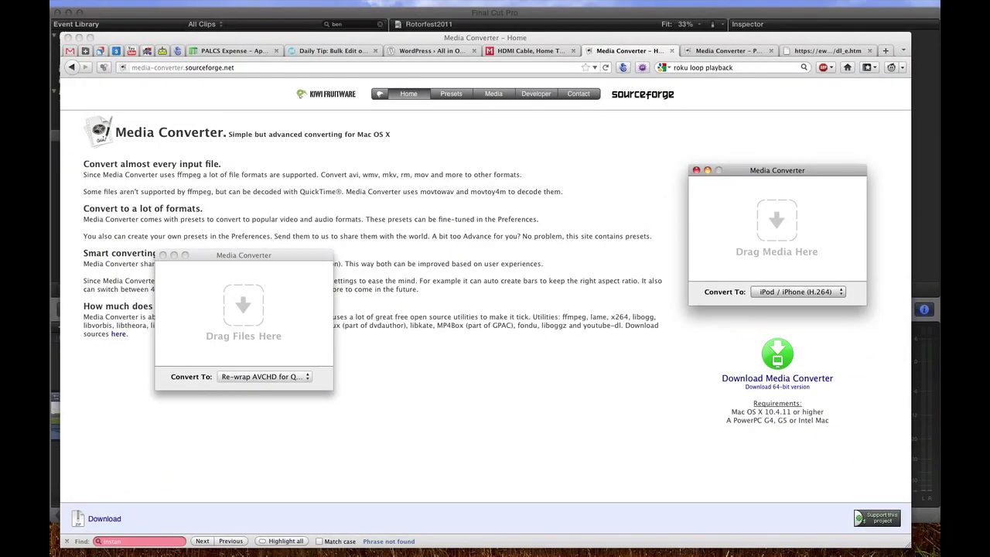
- Show the Media Converter Extra Presets page and scroll down its preset list
click(726, 50)
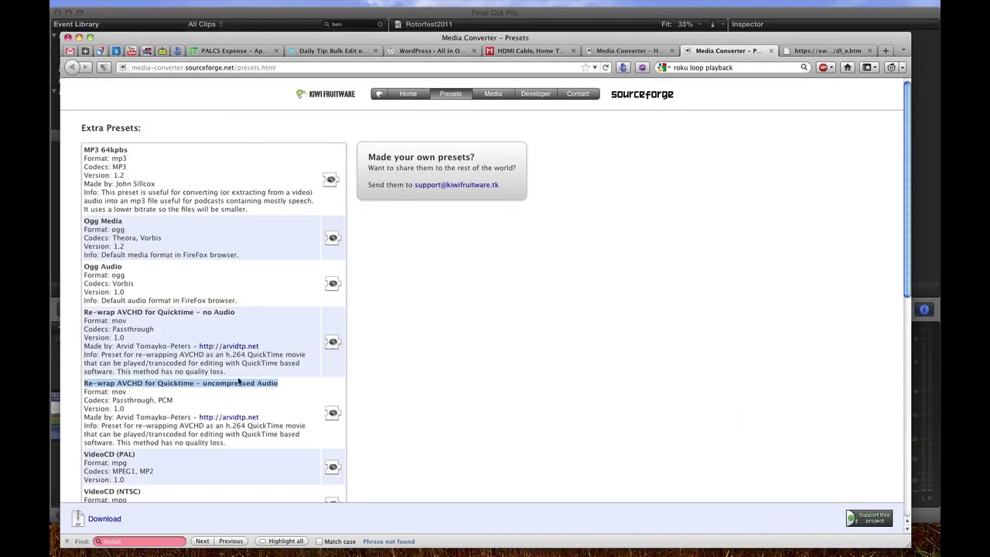
scroll(394, 276, down, 3)
click(89, 309)
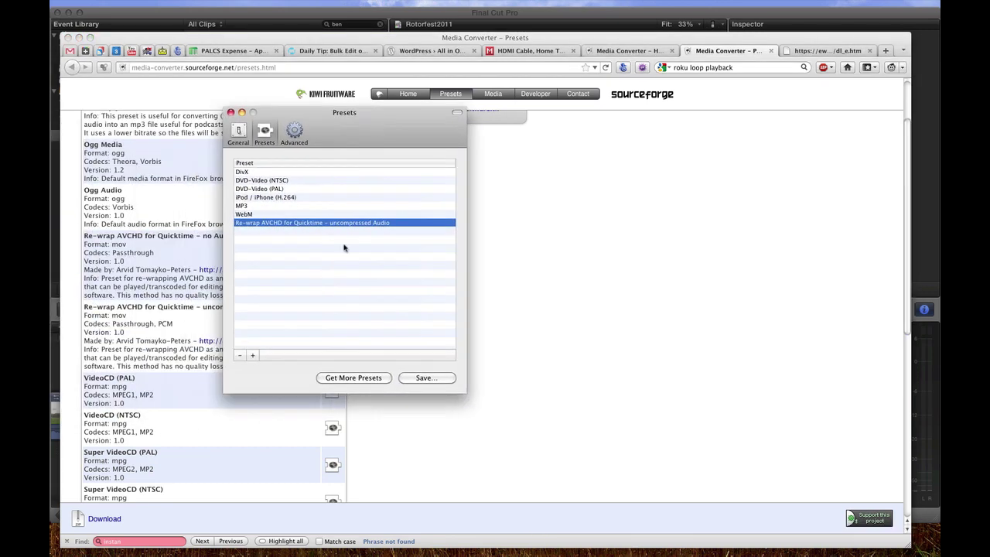
- Cancel adding a new preset, leaving the preset list unchanged, and close Media Converter's settings
click(252, 355)
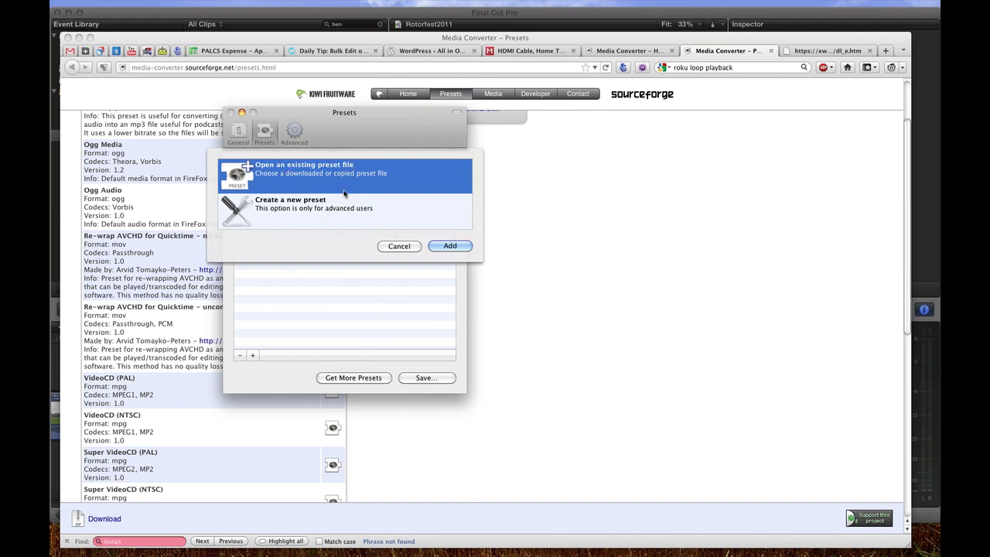
click(398, 246)
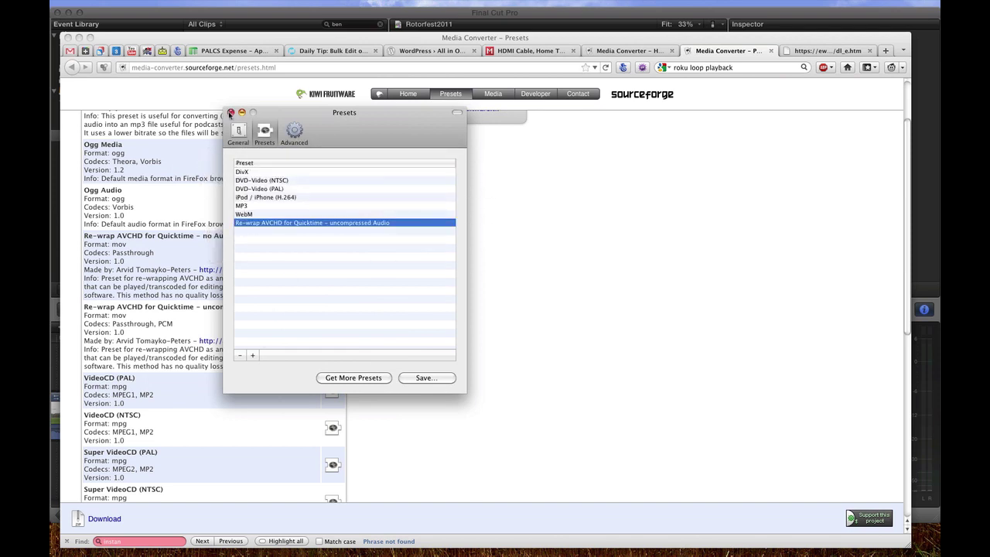
click(231, 112)
key(super+q)
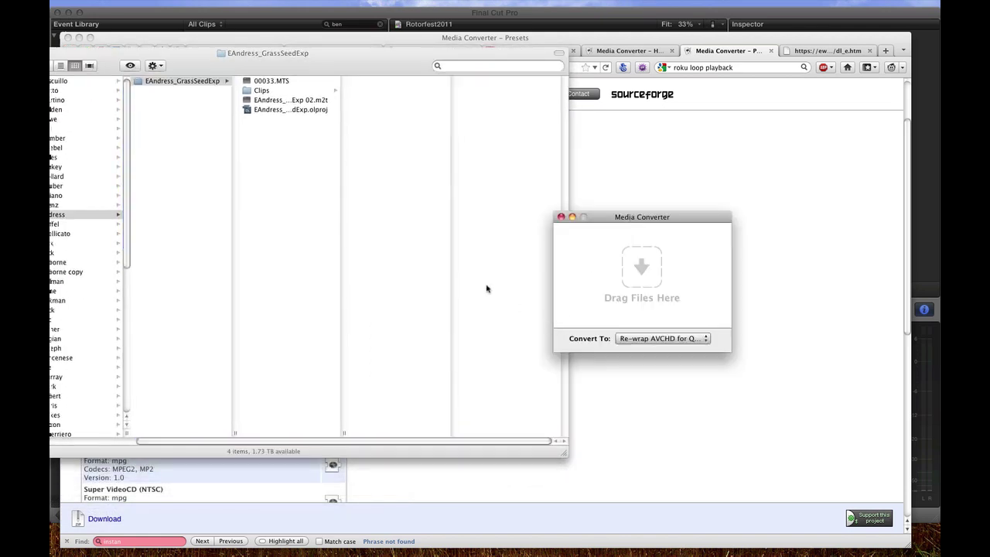
click(637, 341)
click(637, 339)
drag(260, 102, 610, 292)
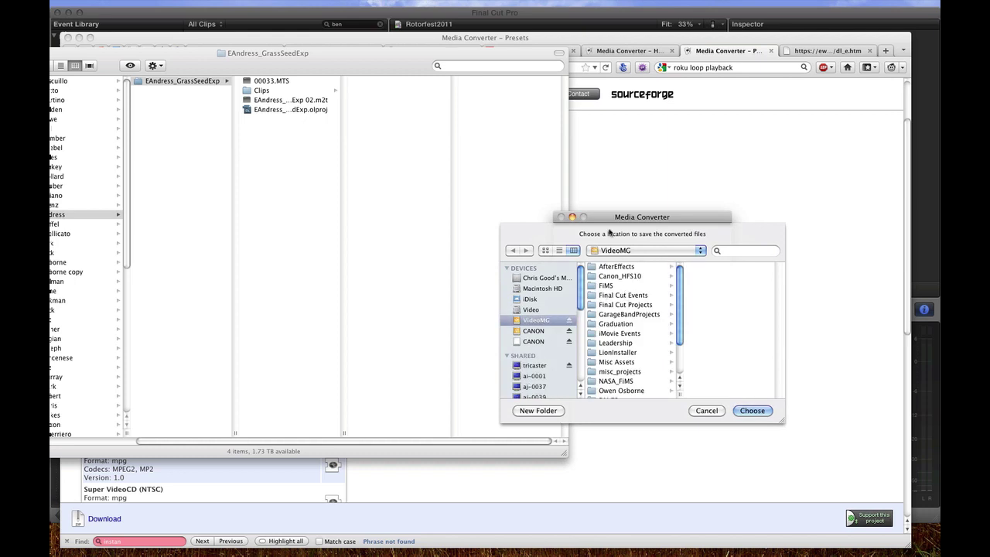
scroll(615, 390, down, 5)
click(615, 395)
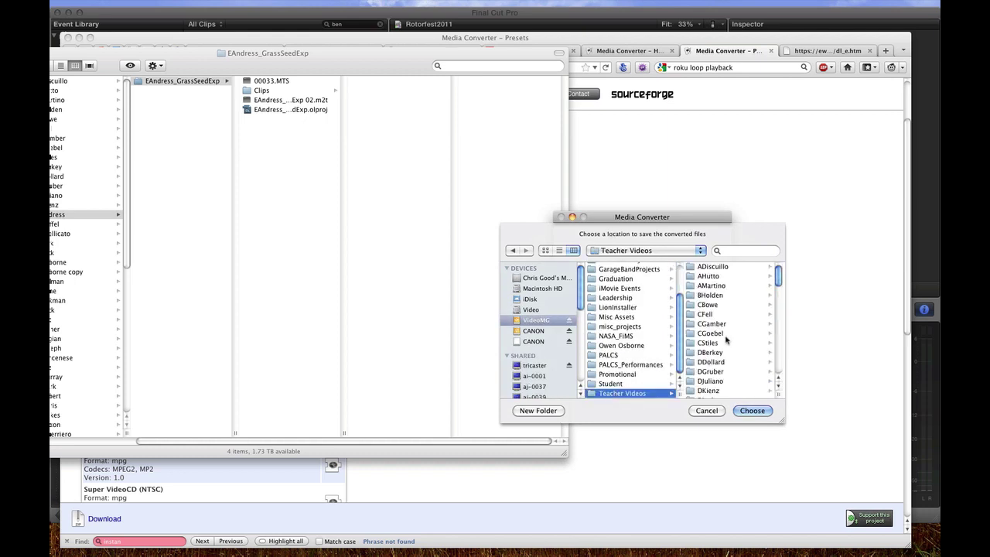
scroll(721, 329, down, 5)
click(710, 347)
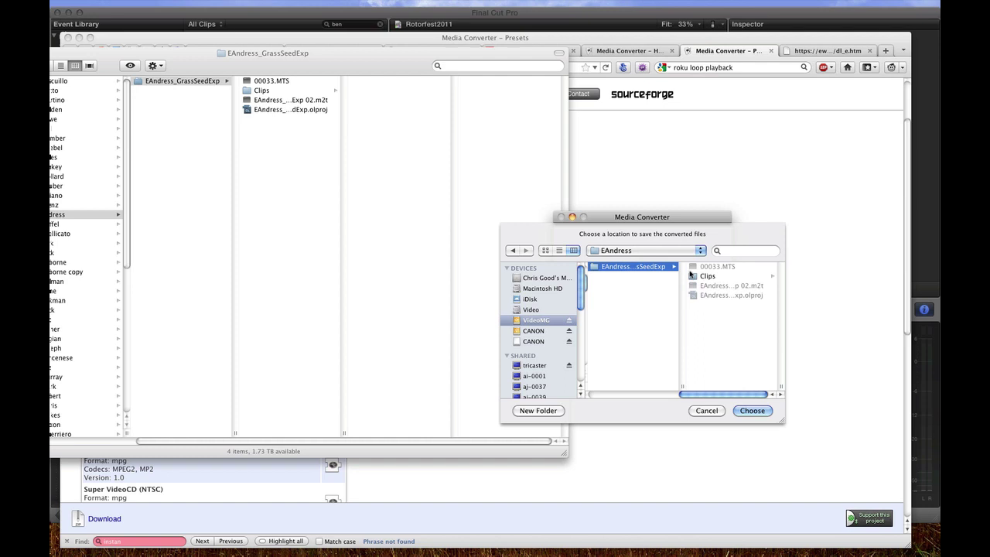
click(751, 411)
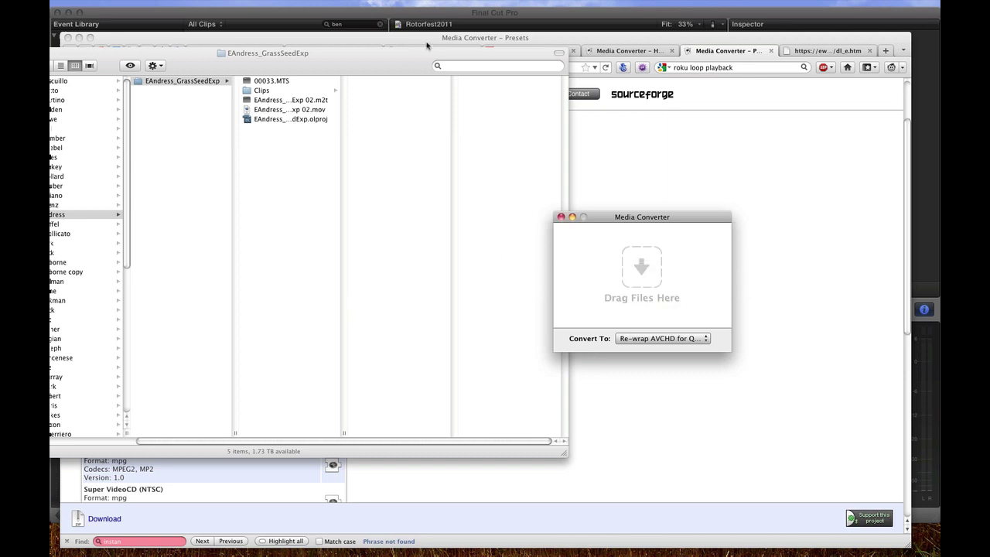
click(467, 24)
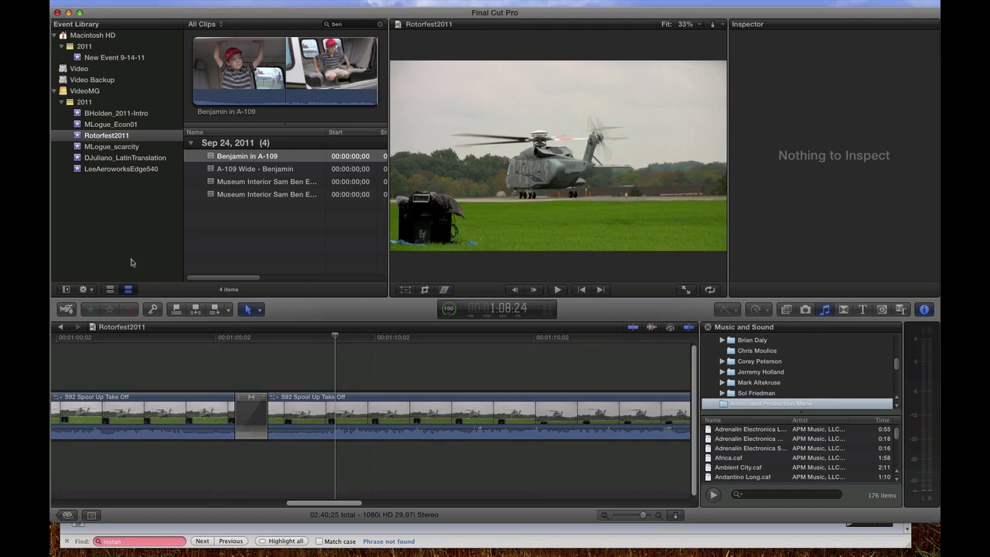
key(super+shift+i)
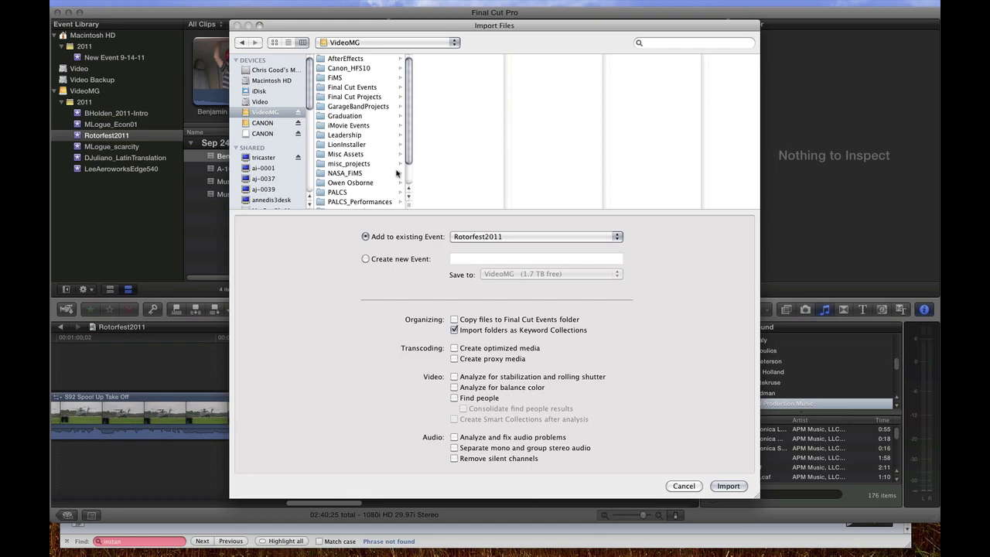
scroll(397, 173, down, 3)
click(352, 204)
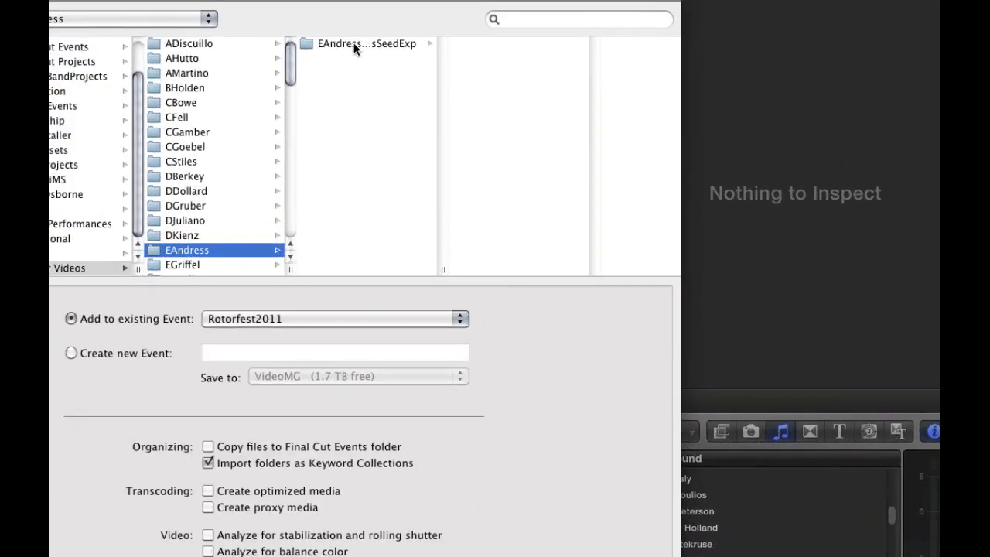
click(552, 59)
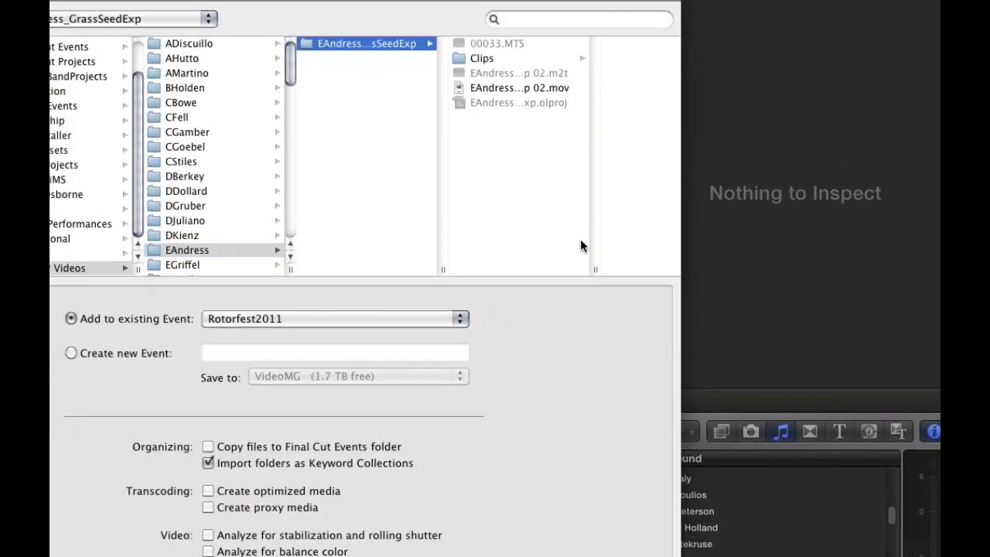
drag(595, 271, 673, 263)
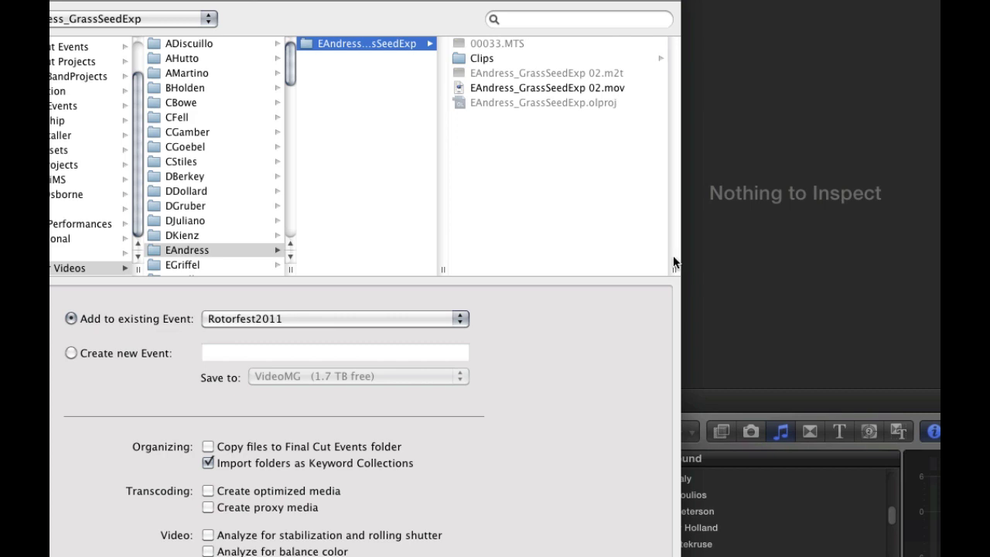
click(586, 89)
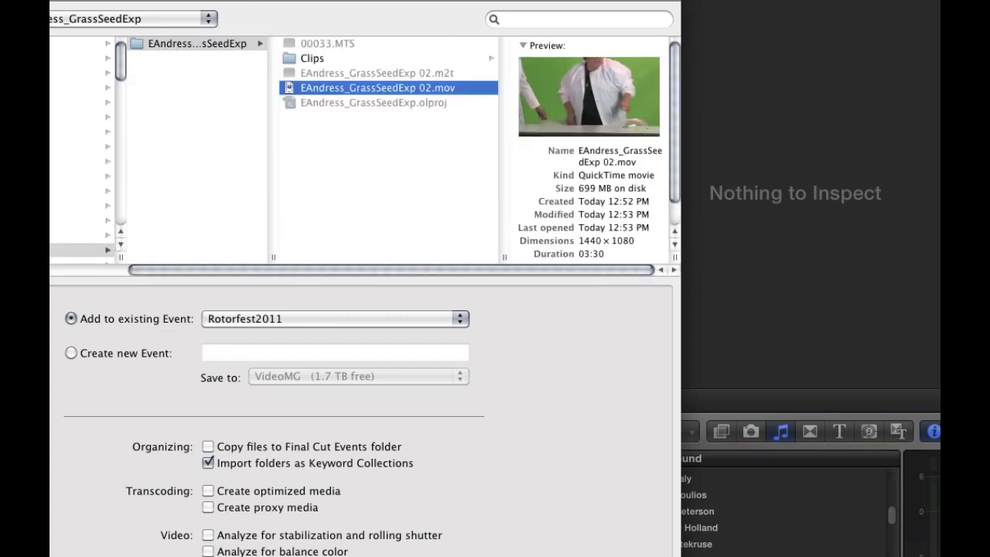
- Import the clip into a new event named AVCHD
click(102, 353)
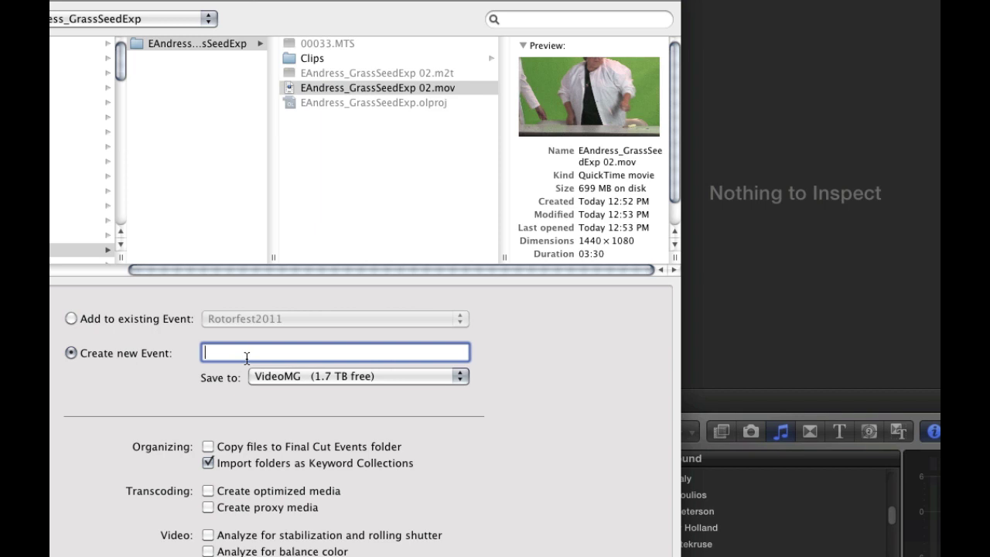
text(AC)
key(BackSpace)
text(VCHD)
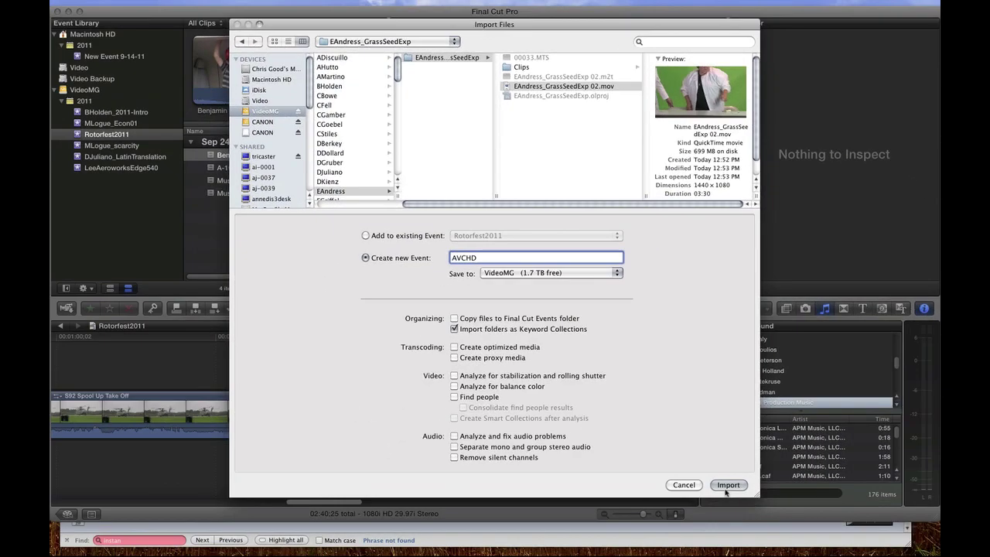
click(733, 492)
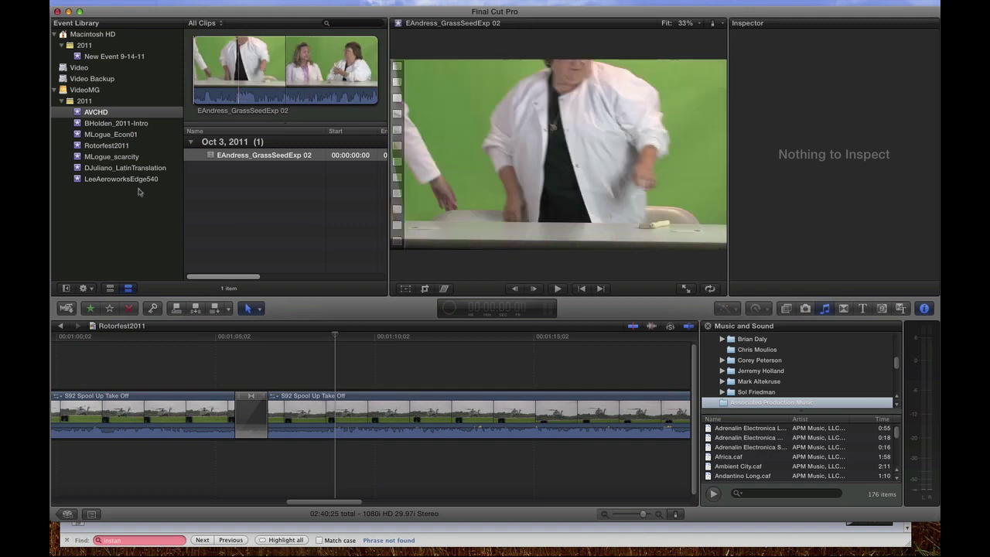
- Show the Rotorfest2011 event clips, then bring up the Media Converter Extra Presets page
click(75, 144)
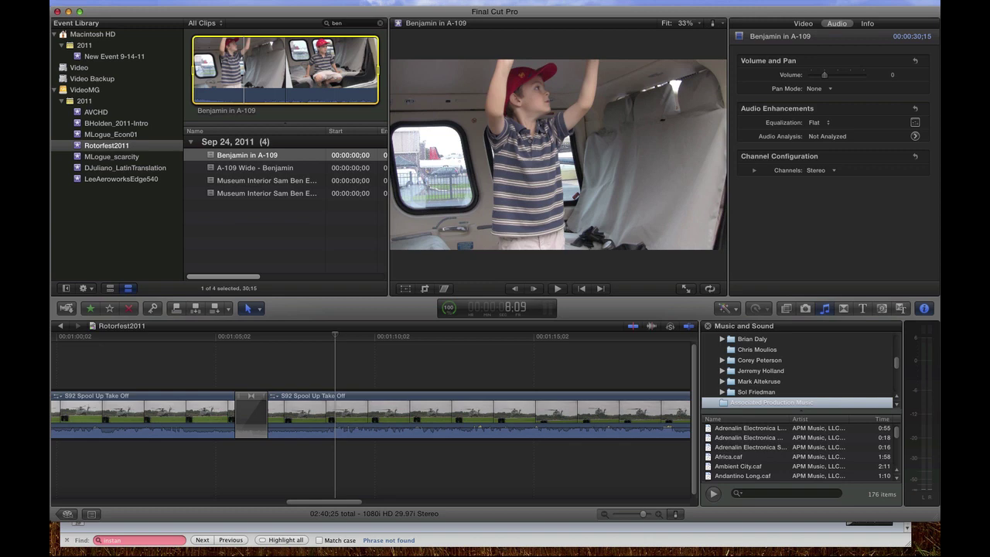
key(super+Tab)
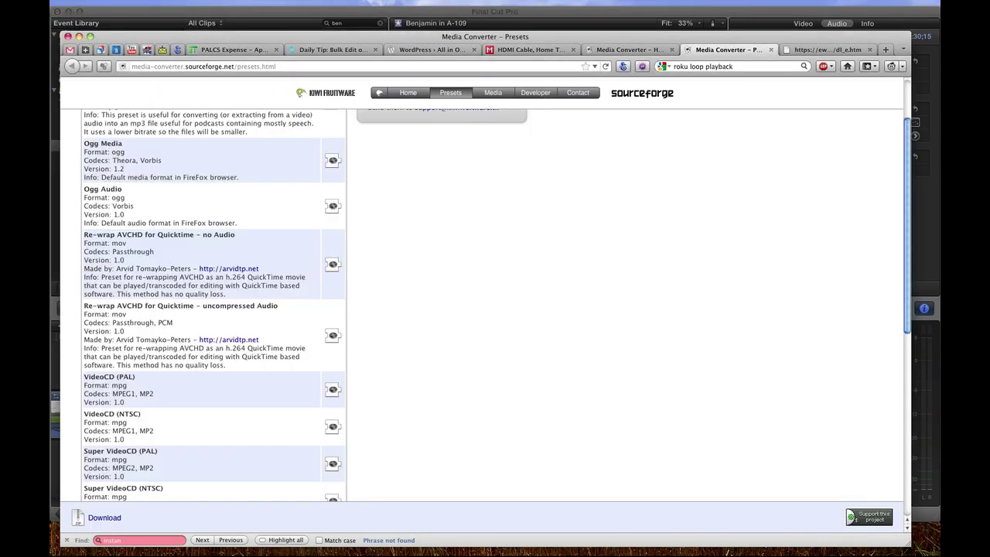
scroll(382, 250, up, 3)
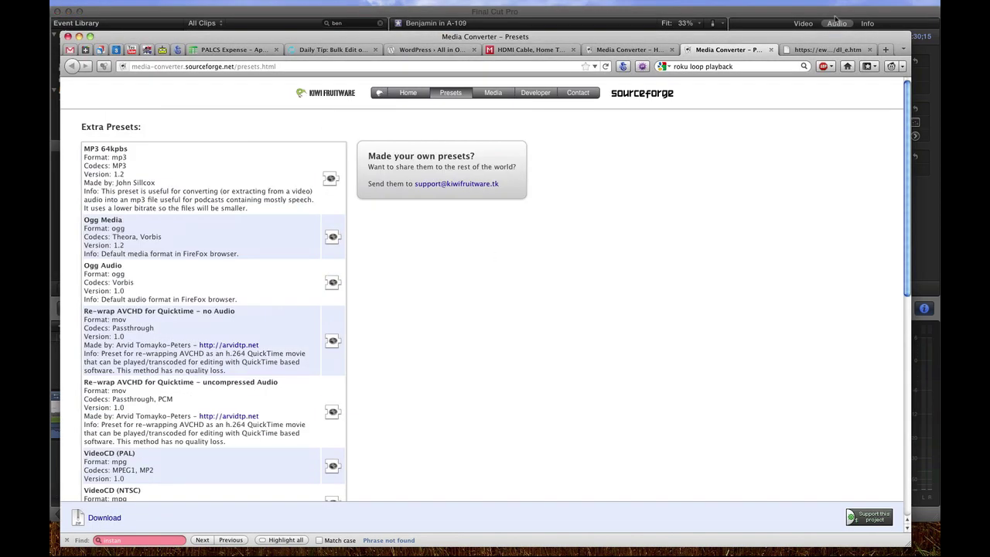
- Switch to the Panasonic AVCCAM Restorer download page (dl_e.htm)
click(824, 49)
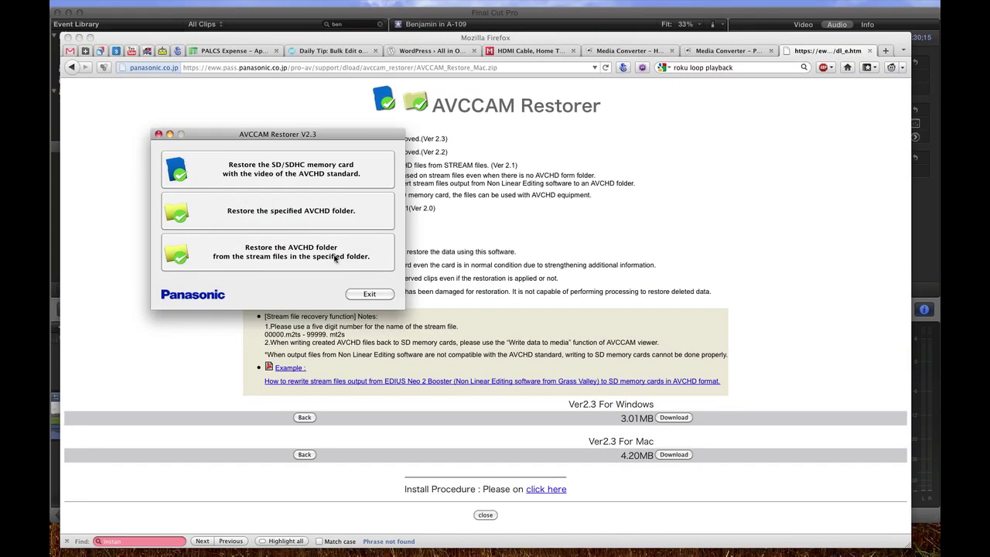
- Choose restoring from stream files and browse VideoMG > Teacher Videos to the grass-seed project folder
click(501, 291)
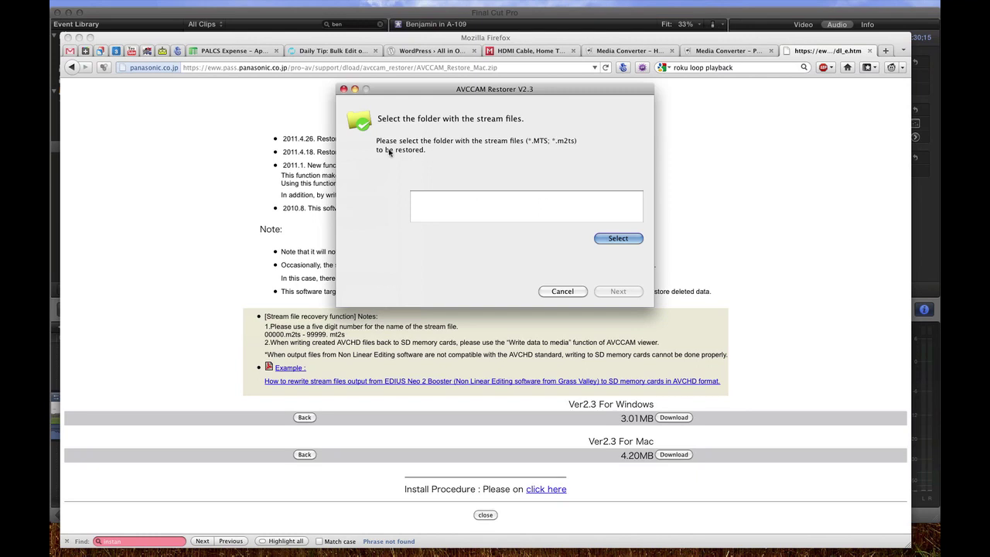
click(618, 238)
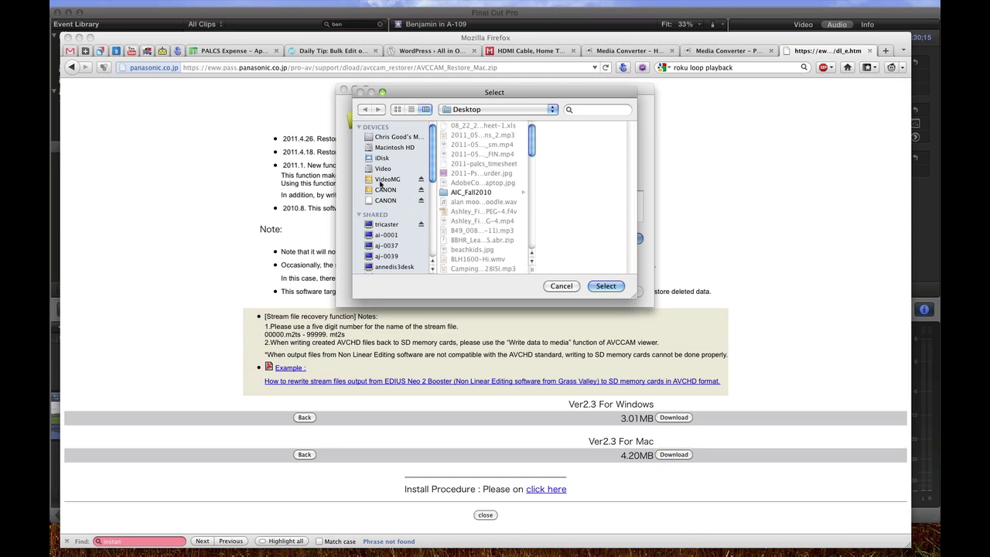
click(381, 182)
scroll(458, 205, down, 3)
click(474, 268)
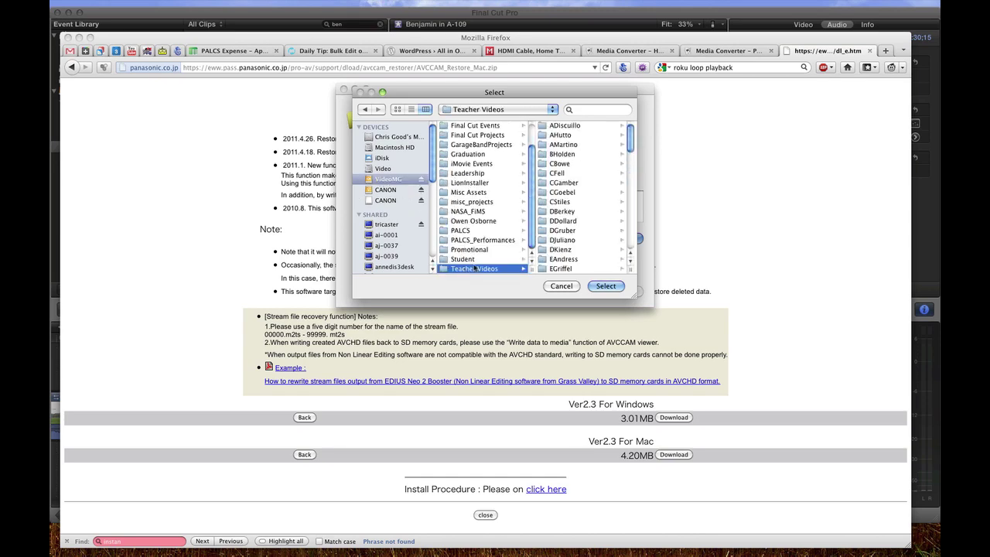
click(562, 258)
click(551, 126)
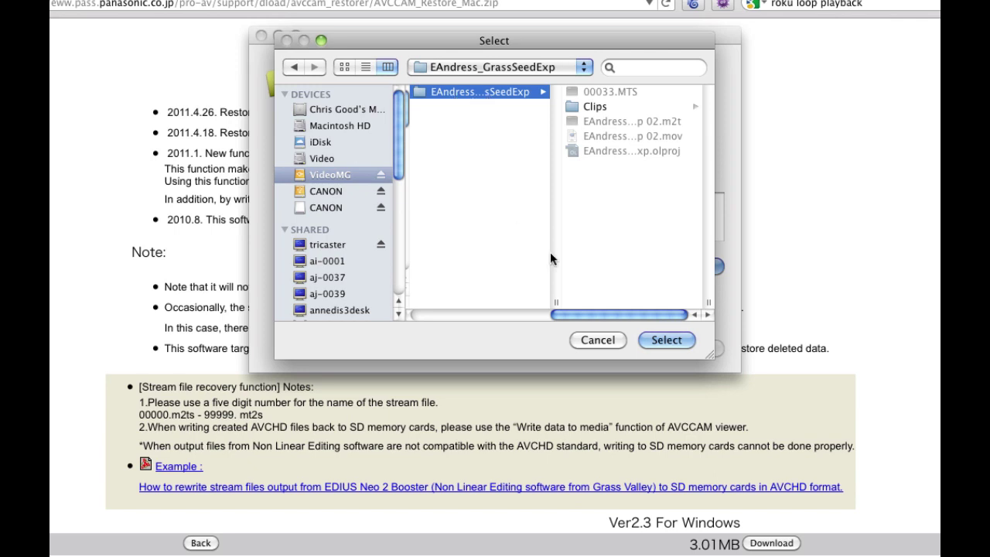
- Use that project folder as the stream source and run the AVCHD restoration
click(663, 341)
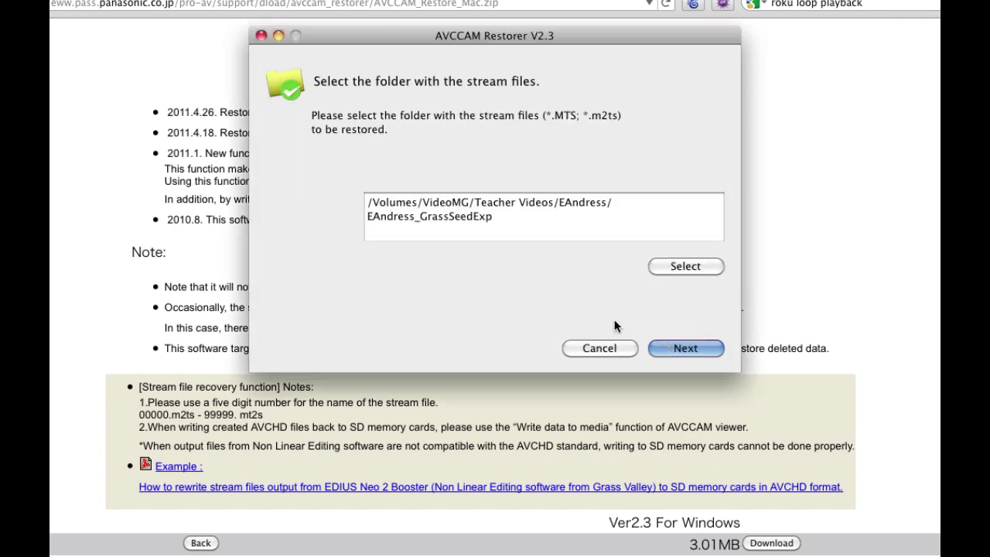
click(675, 350)
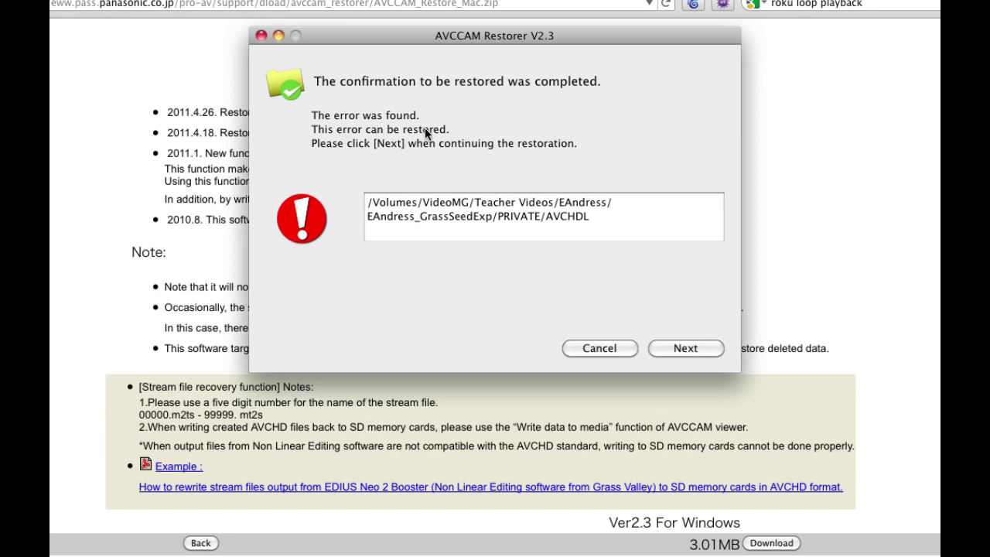
click(685, 348)
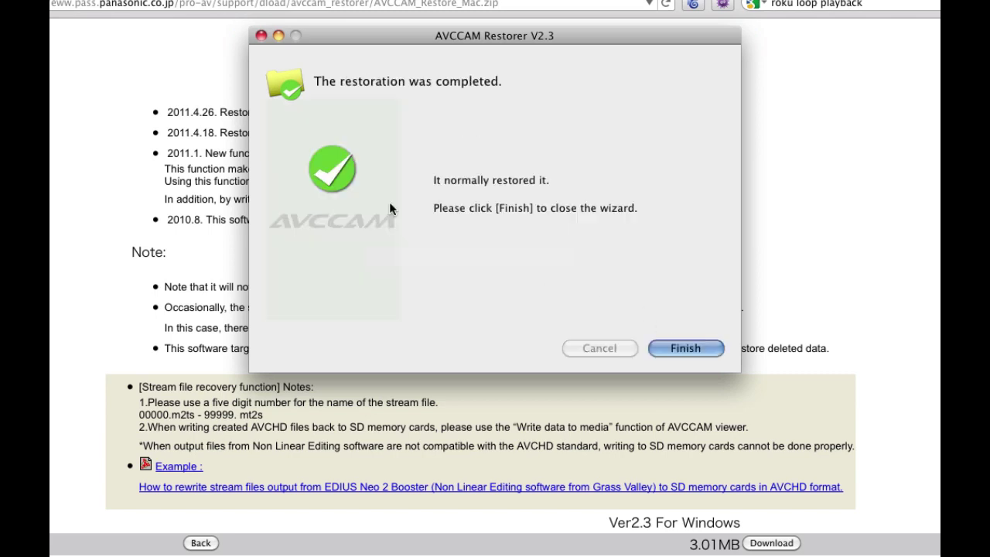
- Close the restorer and browse PRIVATE > AVCHDL > BDMV to find the restored 00033.m2ts
click(681, 350)
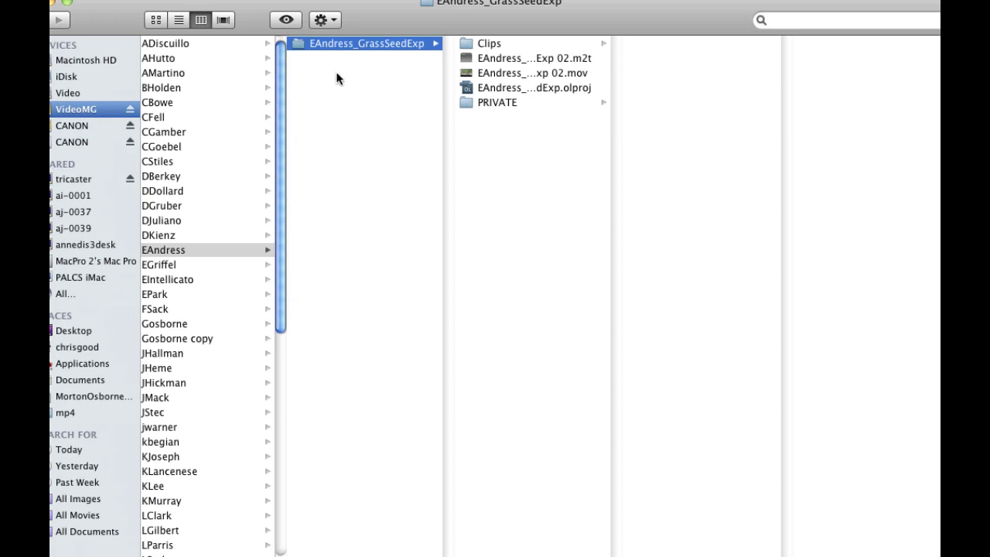
click(473, 103)
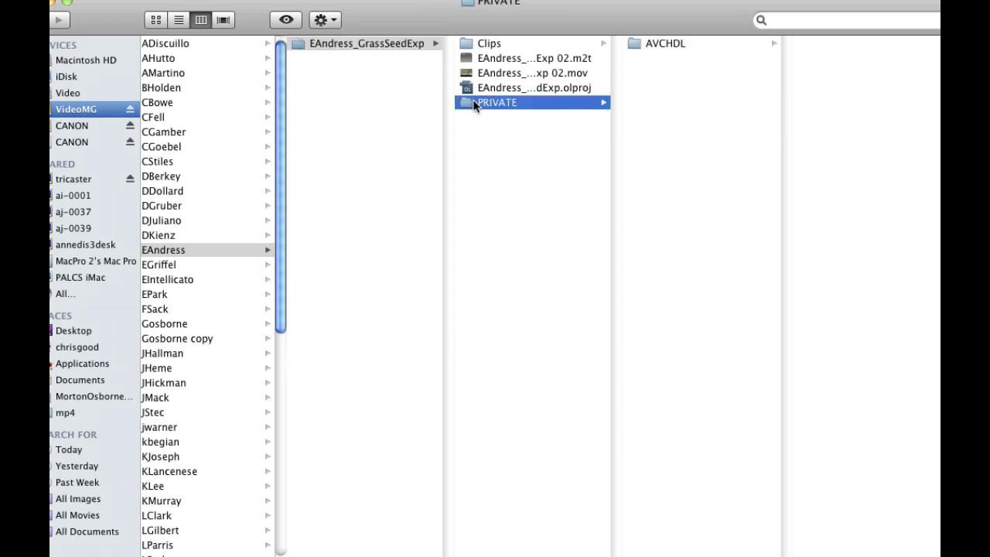
click(656, 43)
click(825, 42)
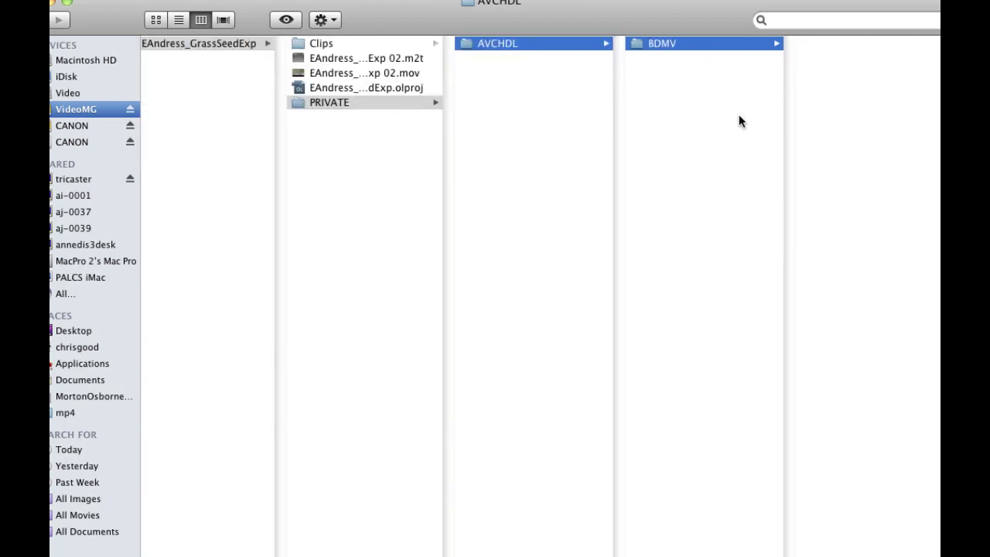
click(824, 118)
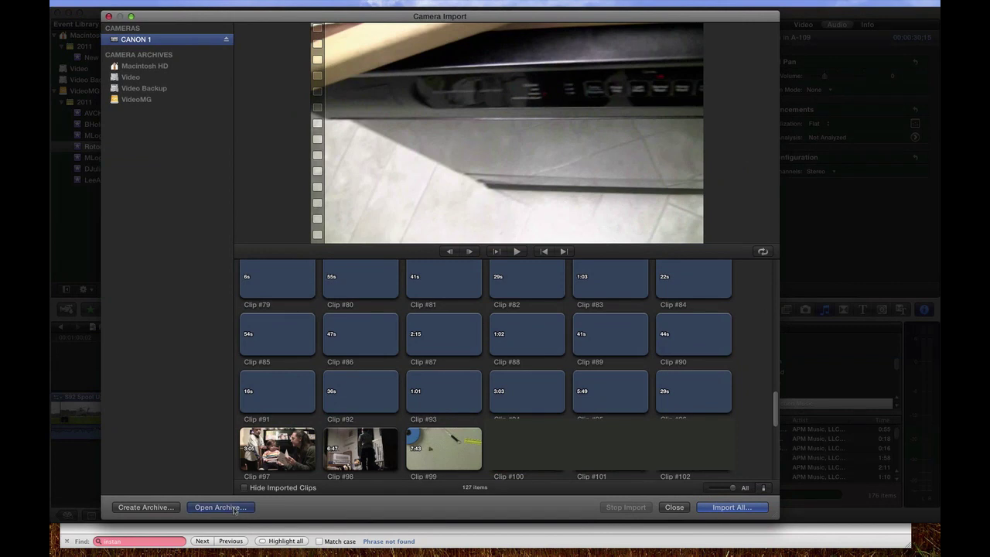
- Open the project's PRIVATE > AVCHDL folder as a camera archive and start importing its 3:26 clip
click(235, 510)
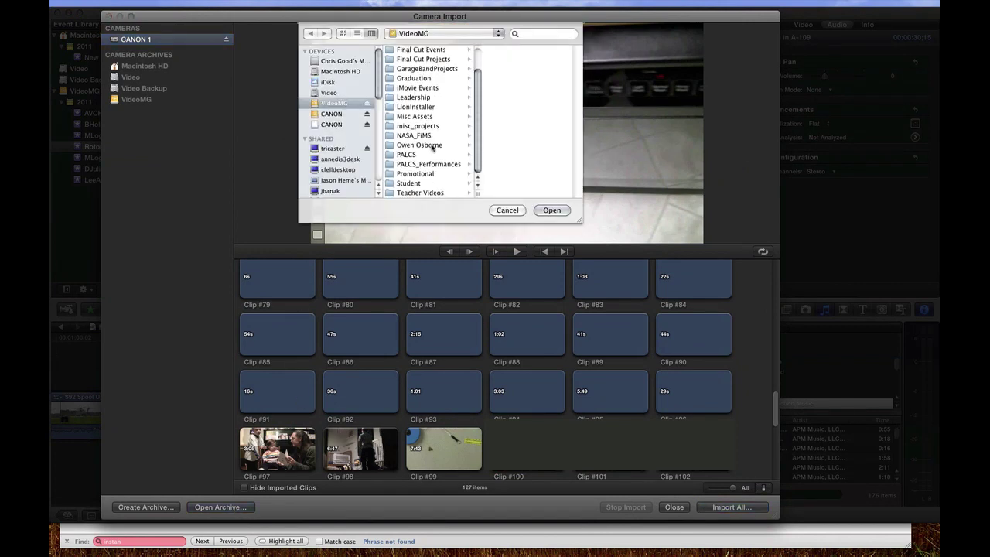
click(410, 193)
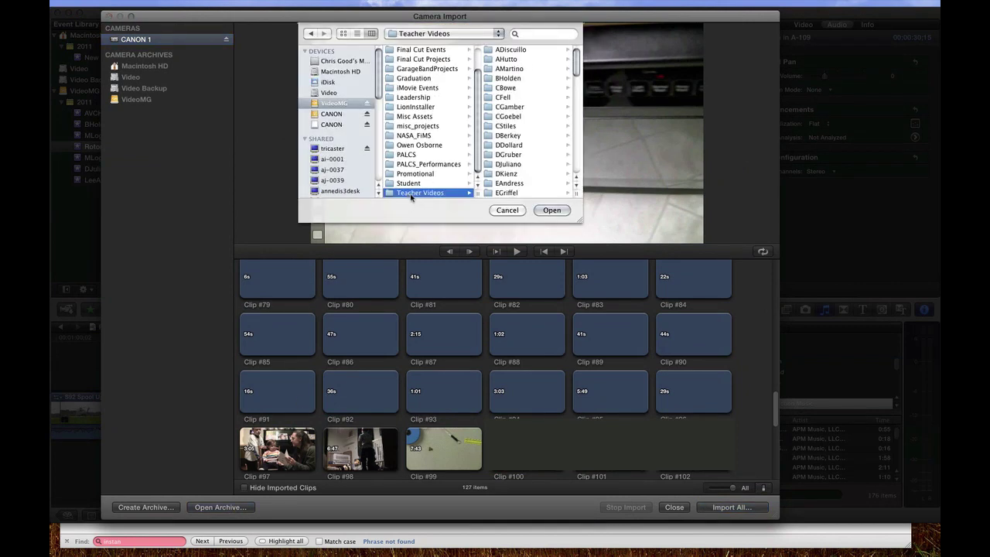
click(502, 184)
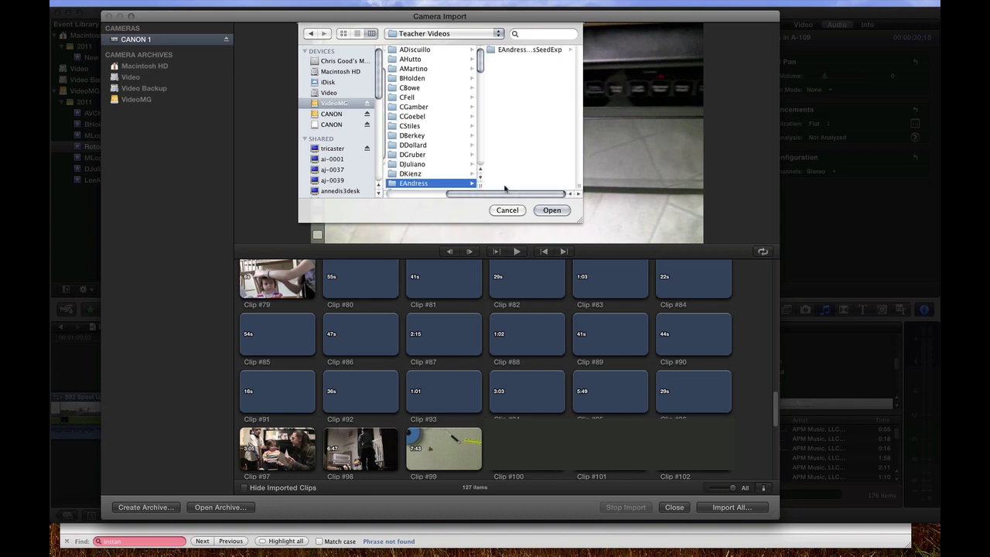
click(527, 54)
click(508, 90)
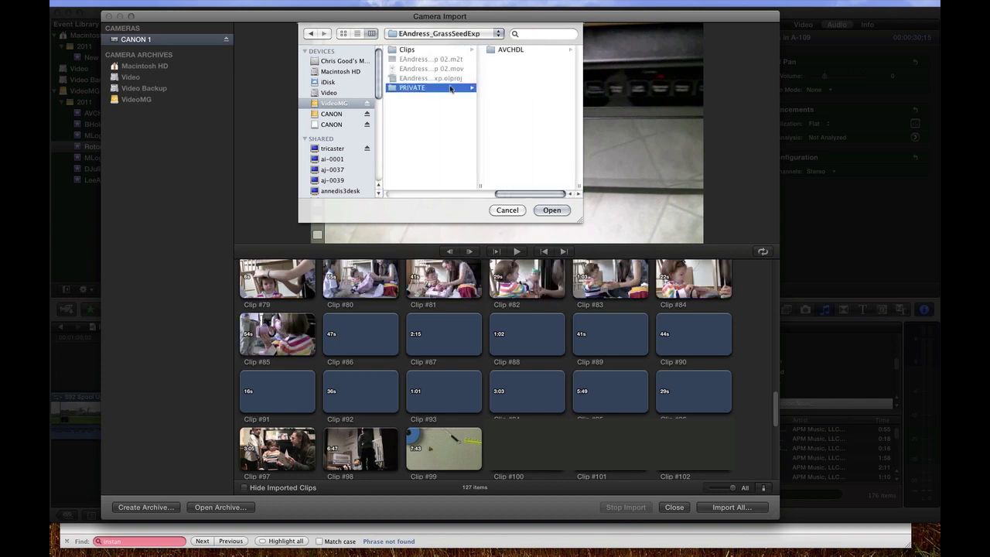
click(503, 50)
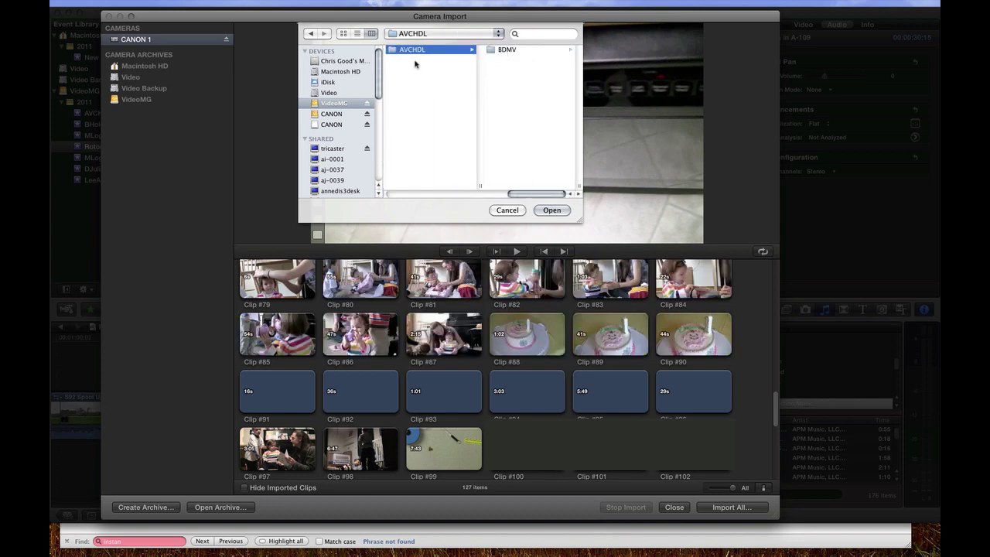
click(551, 210)
click(128, 50)
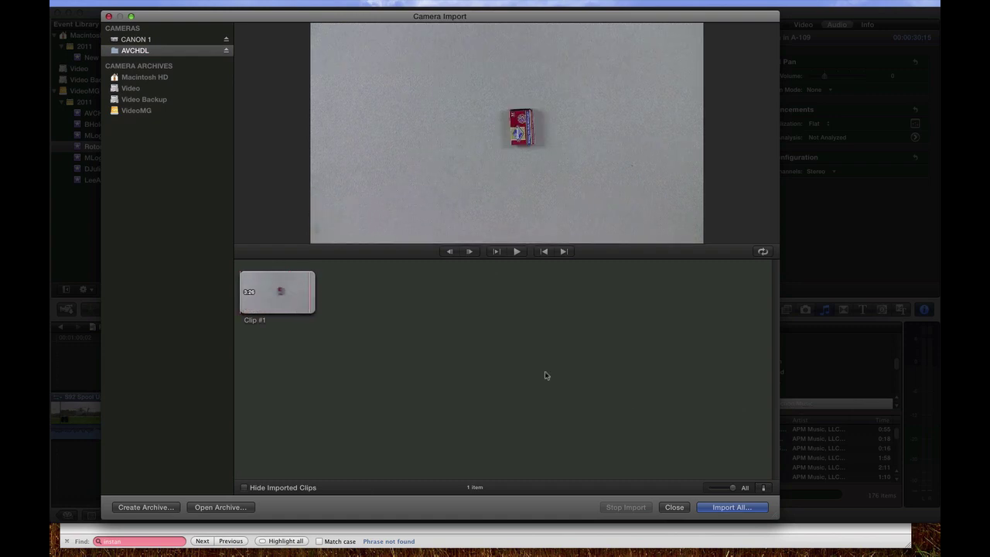
click(727, 508)
click(441, 40)
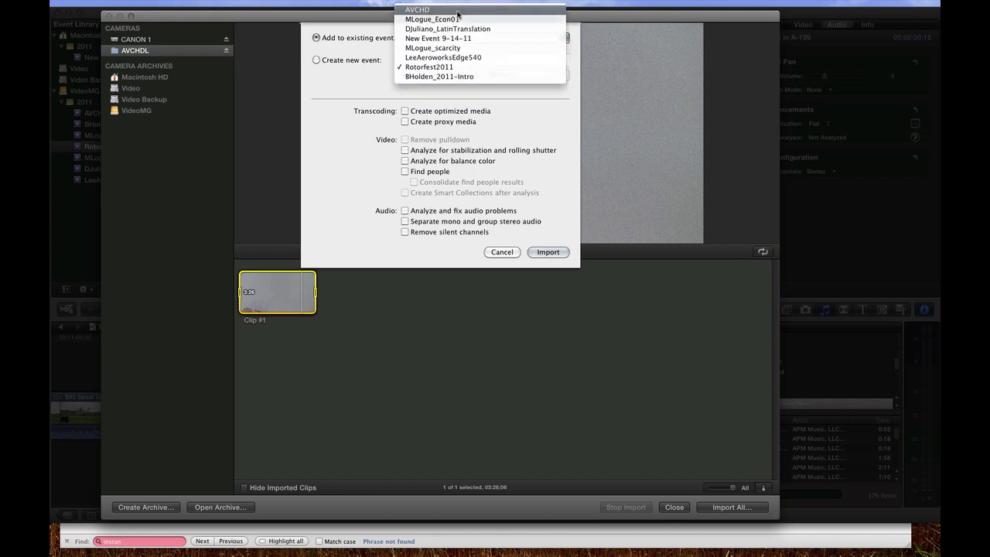
click(460, 17)
click(543, 256)
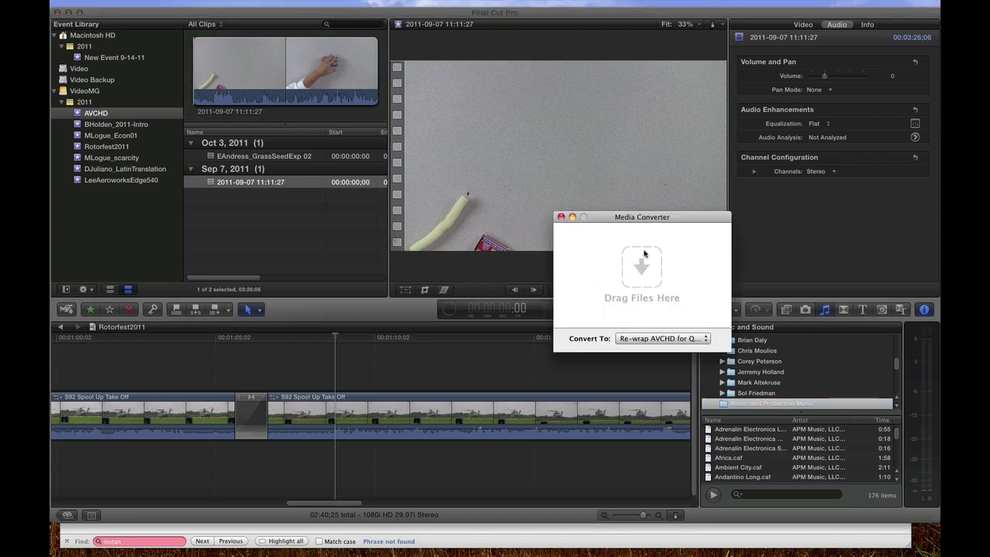
- Set Media Converter's Convert To preset to Re-wrap AVCHD for Quicktime – uncompressed Audio
click(642, 340)
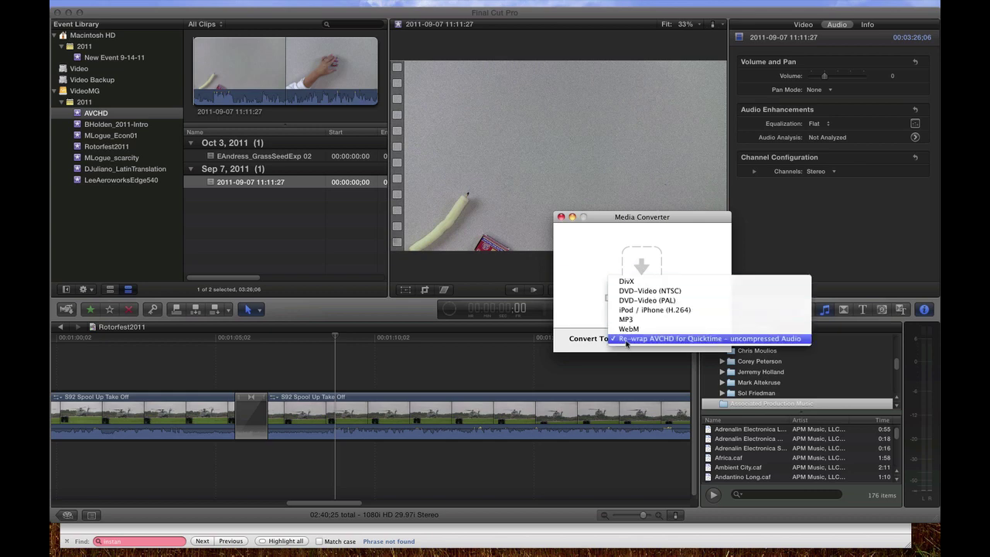
click(626, 339)
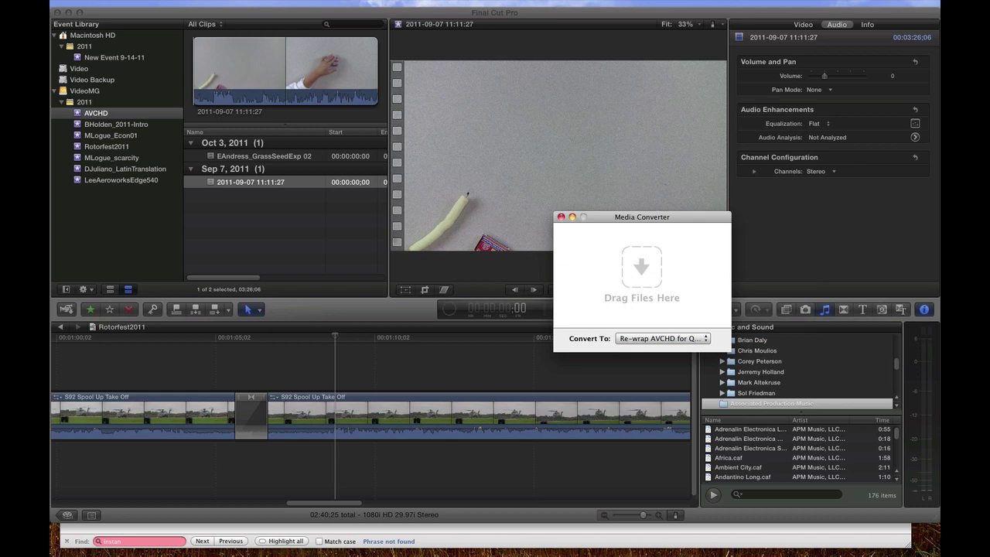